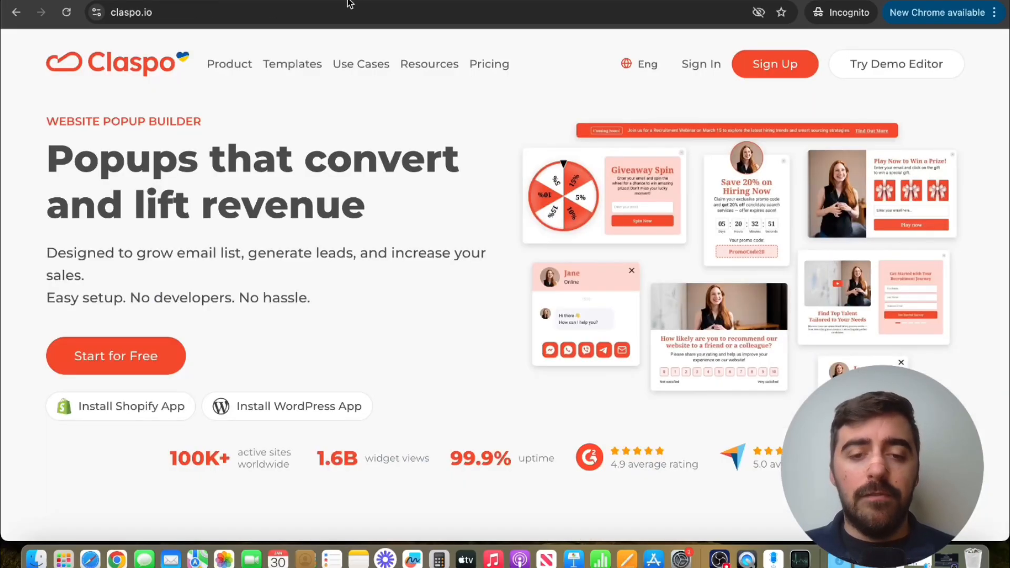
- Start a free Claspo account registration and sign in with Google
left_click(168, 350)
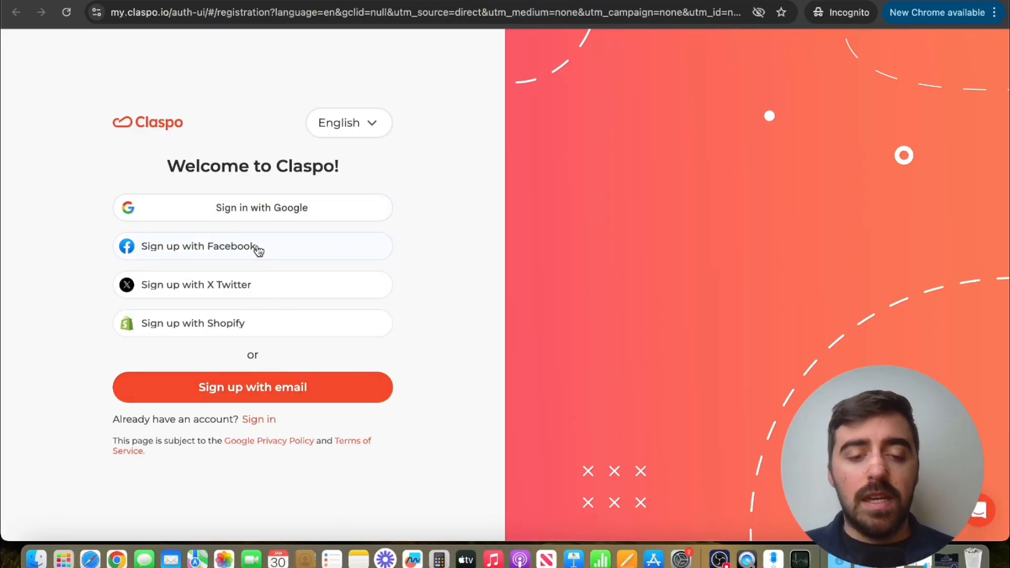
left_click(245, 208)
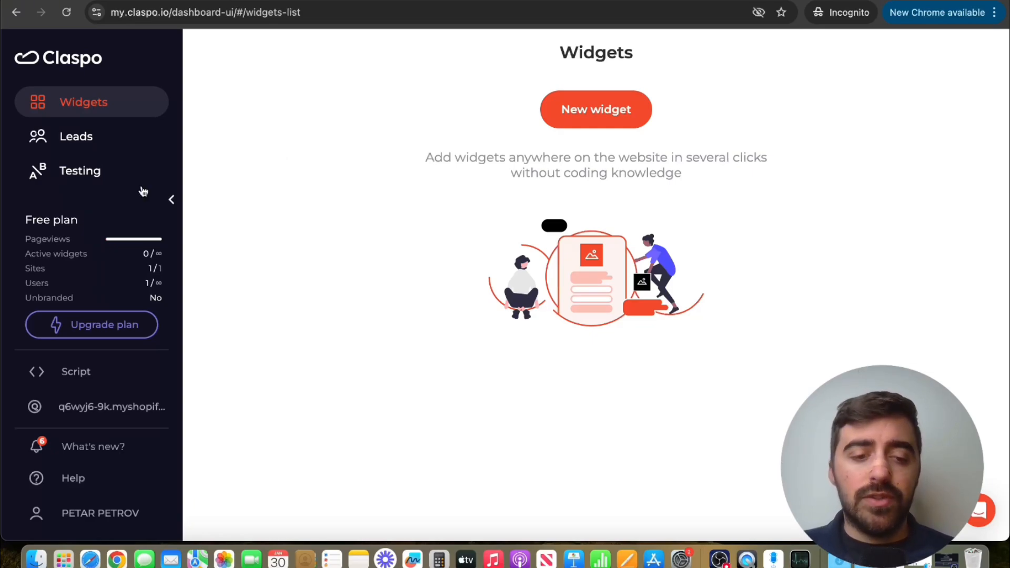
- View the upgrade pricing for the Pro plan at 250K monthly pageviews, comparing monthly and annual billing
left_click(48, 250)
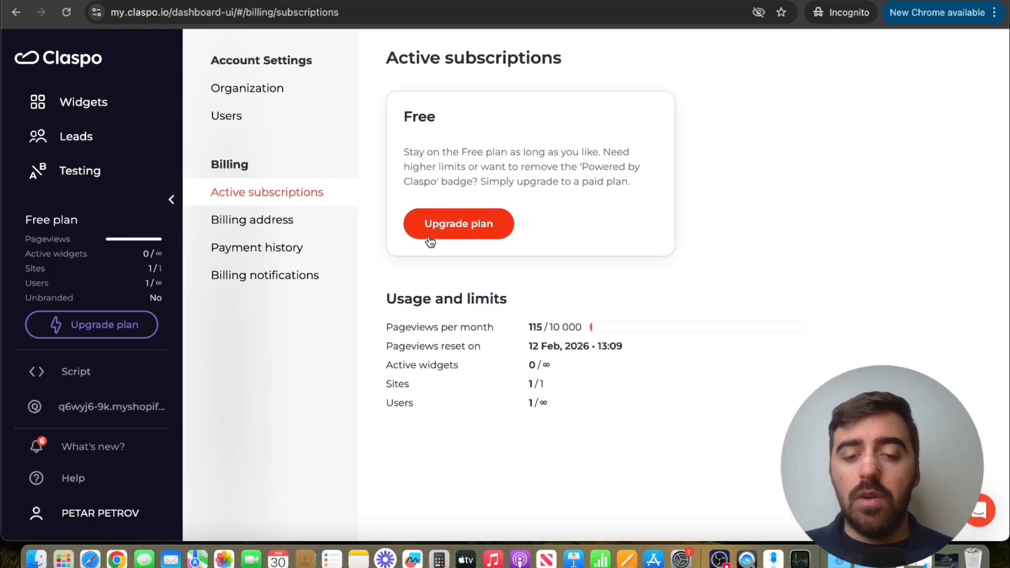
left_click(469, 227)
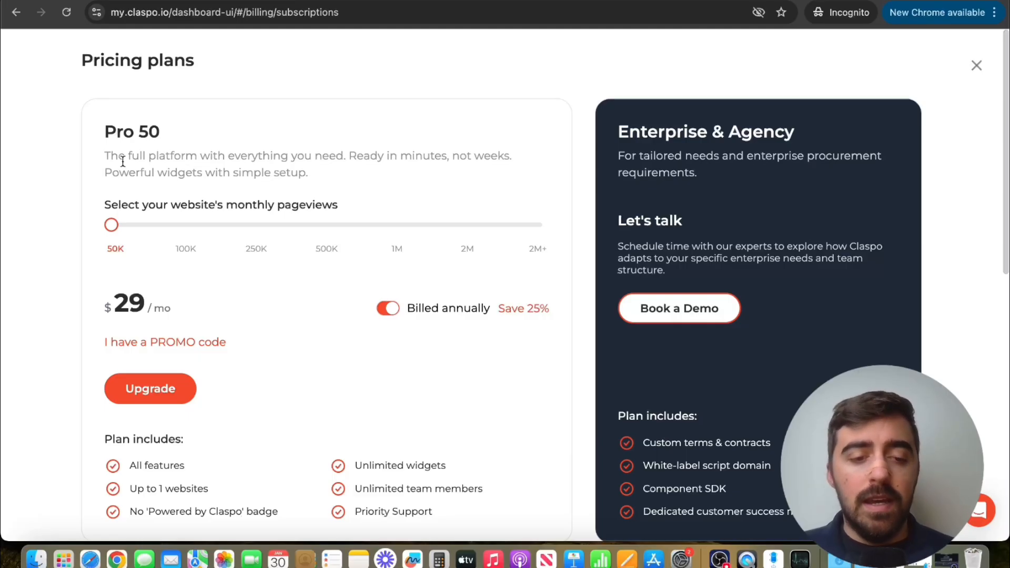
left_click_drag(110, 226, 244, 229)
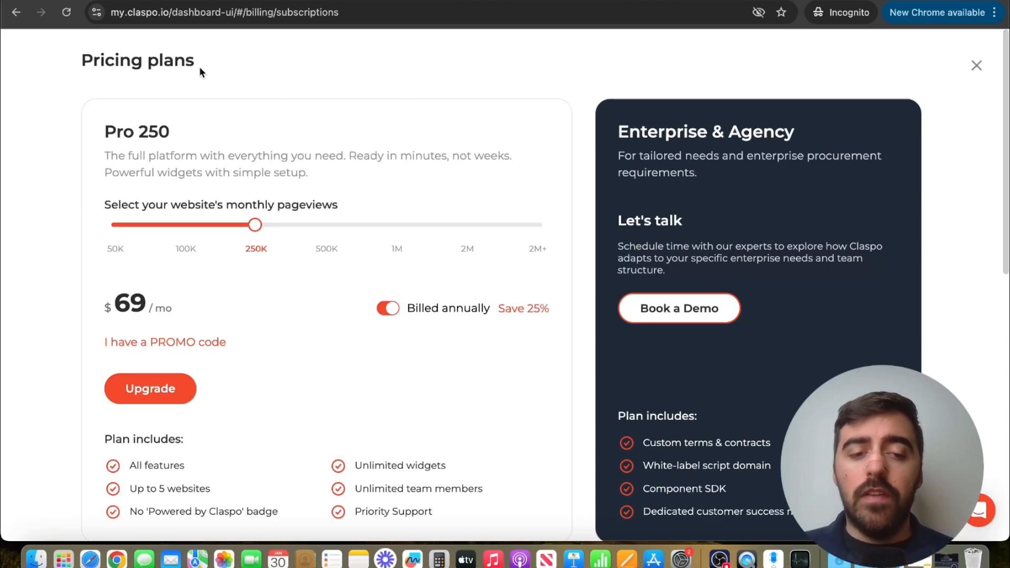
left_click(389, 310)
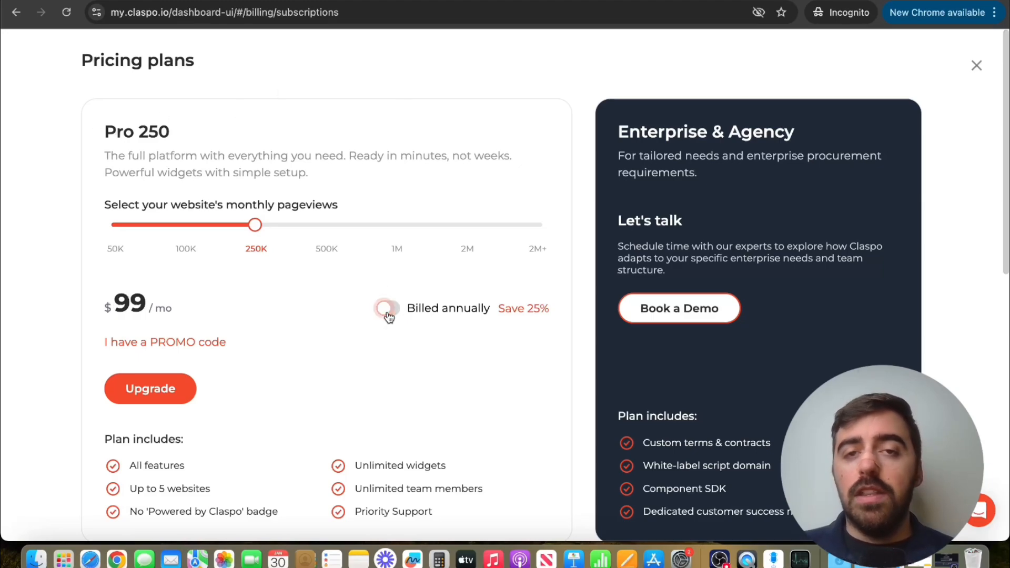
left_click(388, 311)
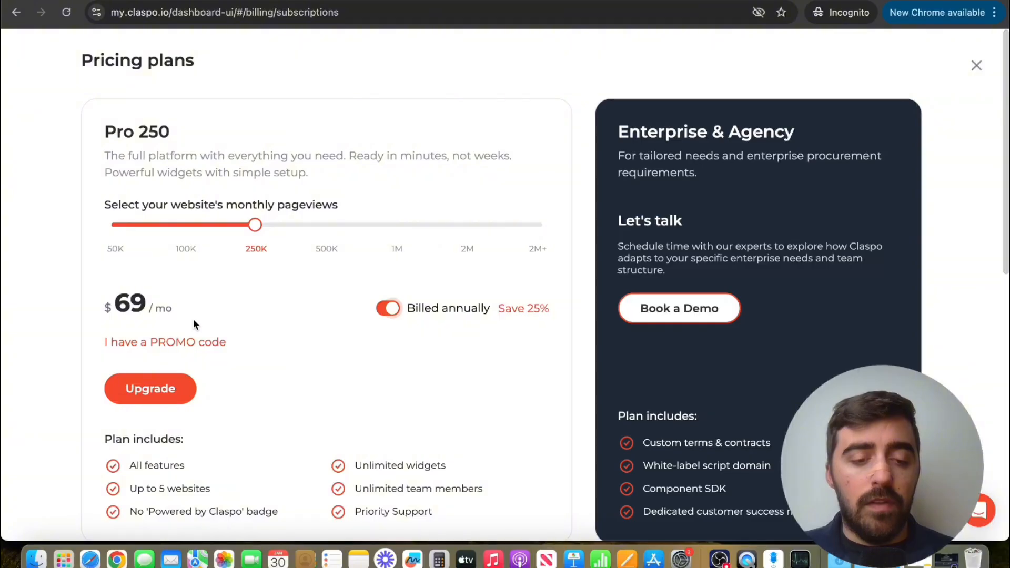
- Apply the promo code AF20KVNjMx to the Pro 250 plan
left_click(176, 340)
type("AF20KVNjMx")
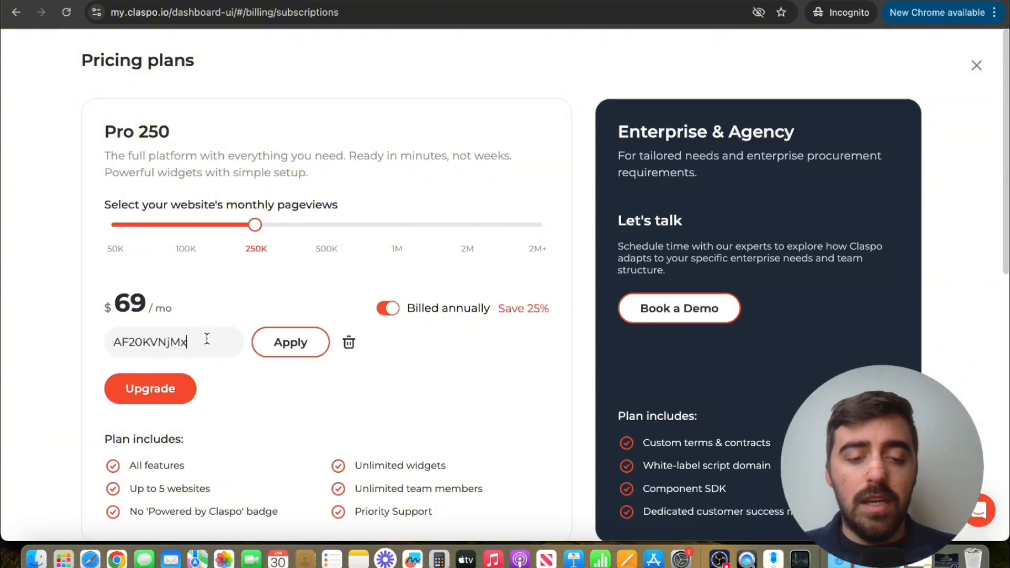
left_click(272, 346)
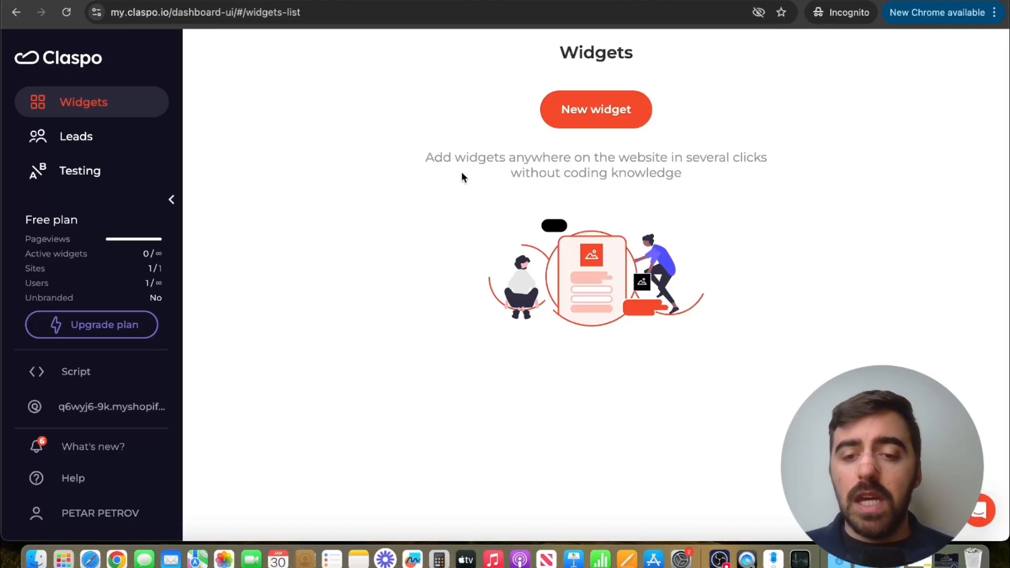
- Start a new widget from the template library and filter the templates to the Pop-up layout and Lead Generation use case
left_click(602, 110)
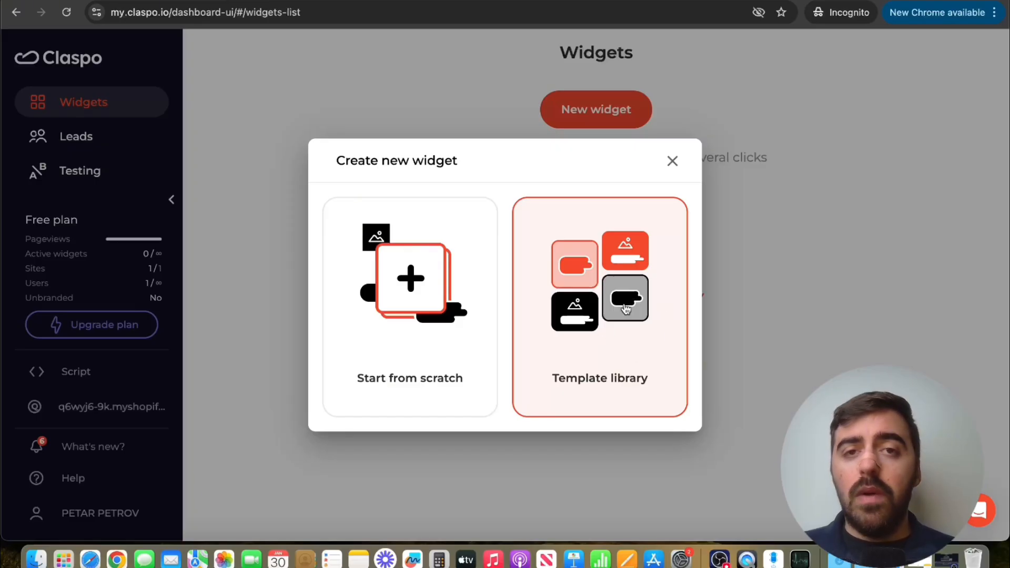
left_click(612, 333)
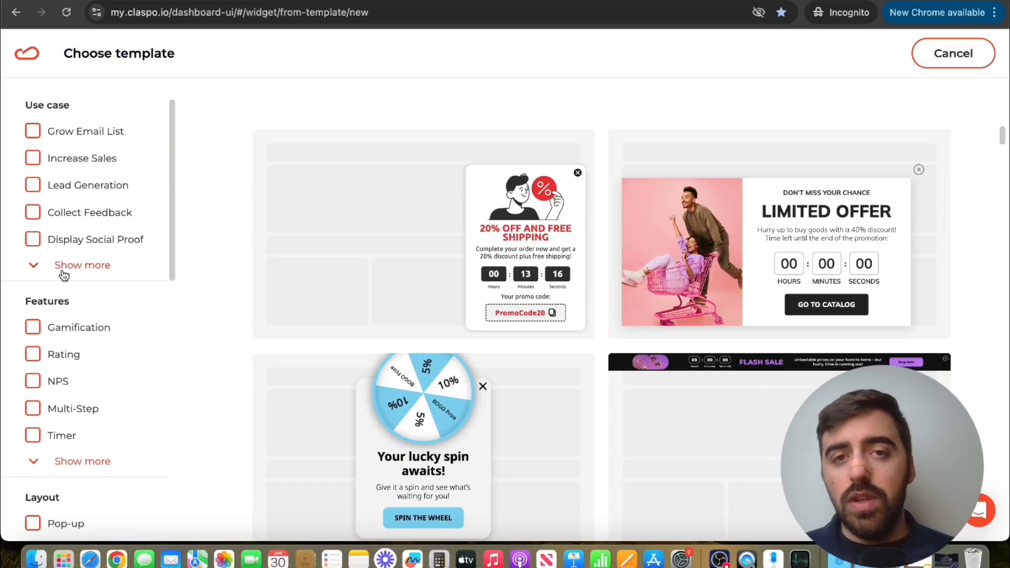
scroll(63, 271, "down", 5)
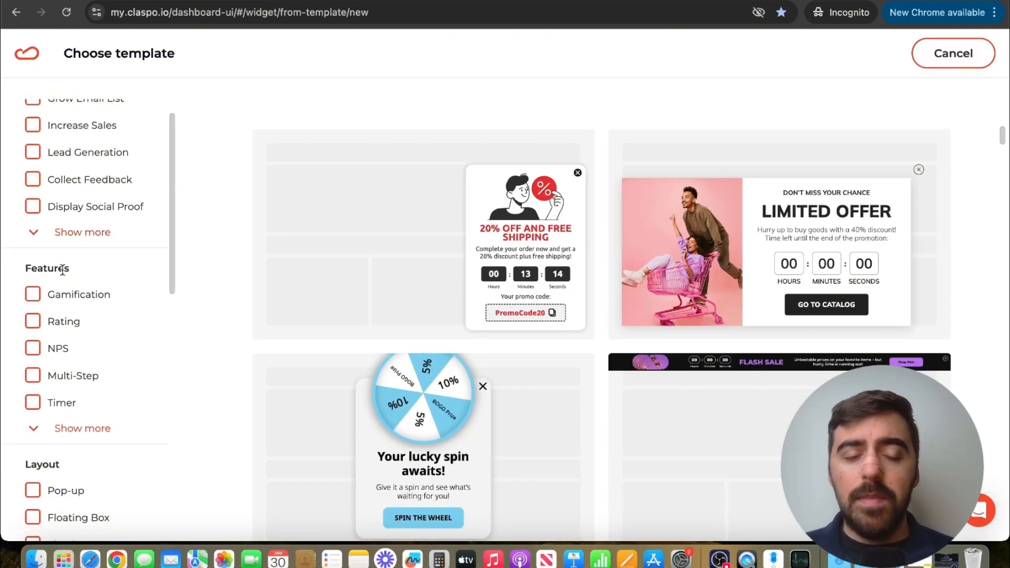
scroll(62, 269, "down", 2)
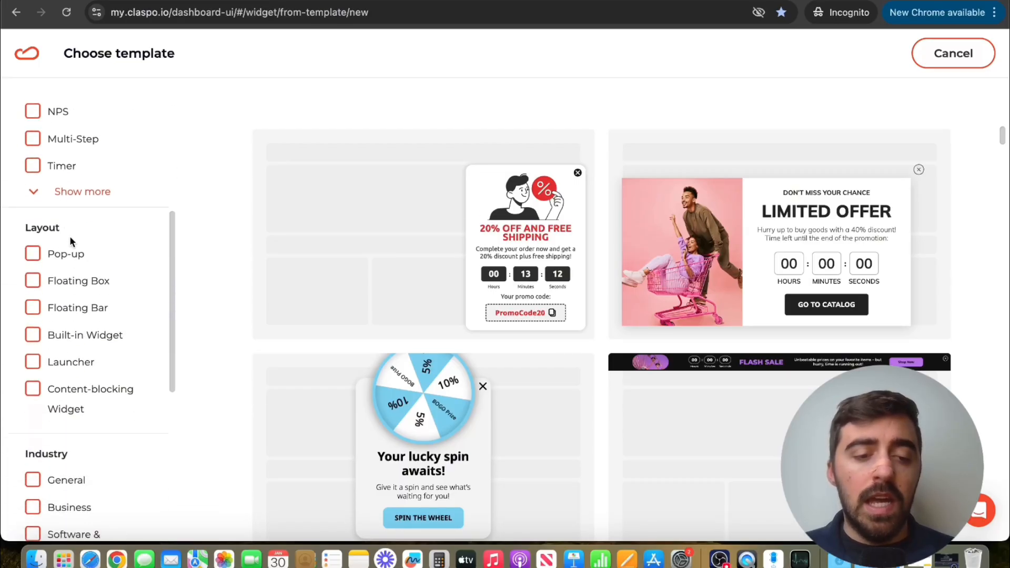
left_click(46, 254)
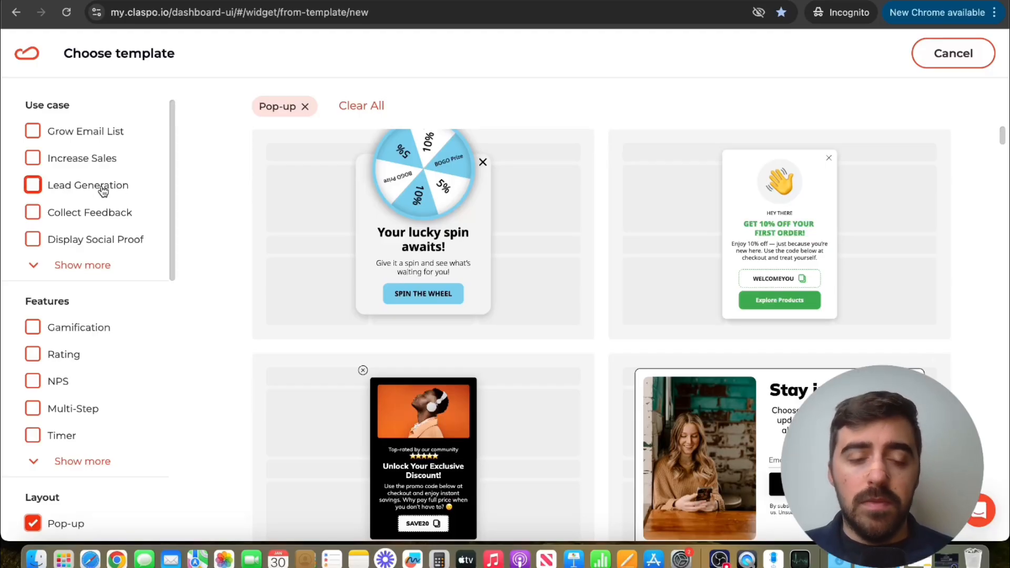
left_click(32, 187)
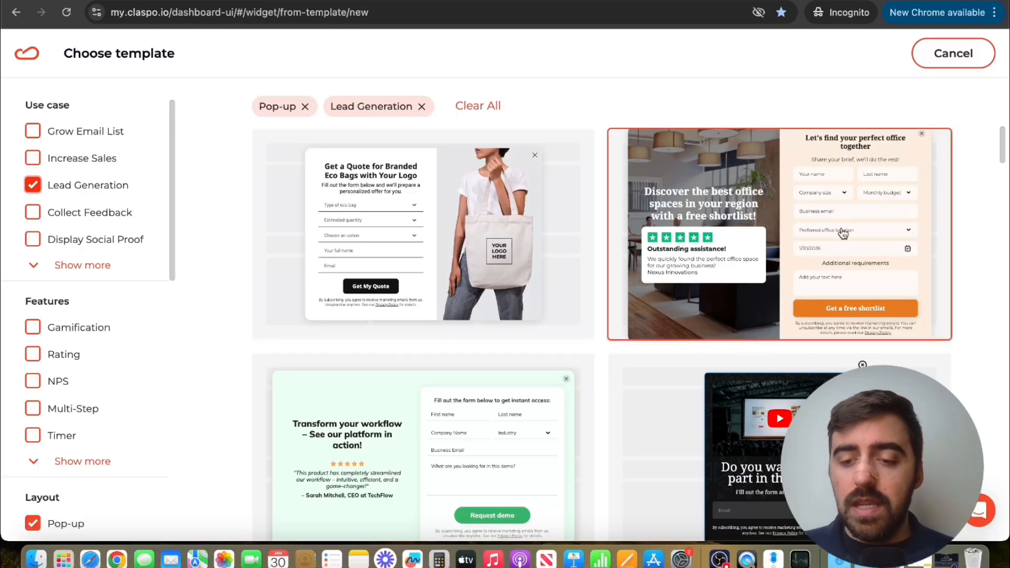
- Preview the success and error views of the "Let's find your perfect office together" template and use it for the widget
left_click(814, 238)
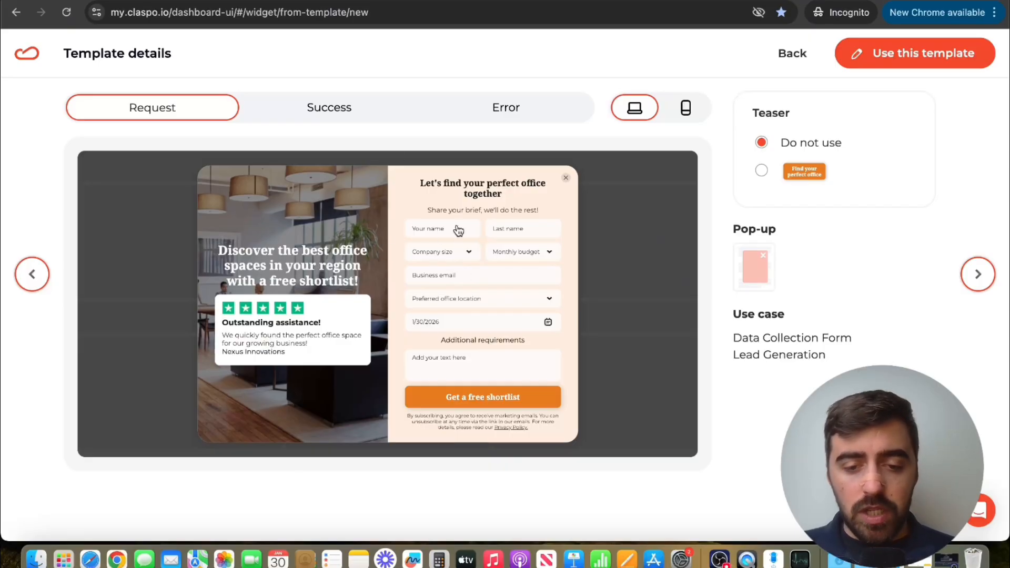
left_click(354, 117)
left_click(508, 106)
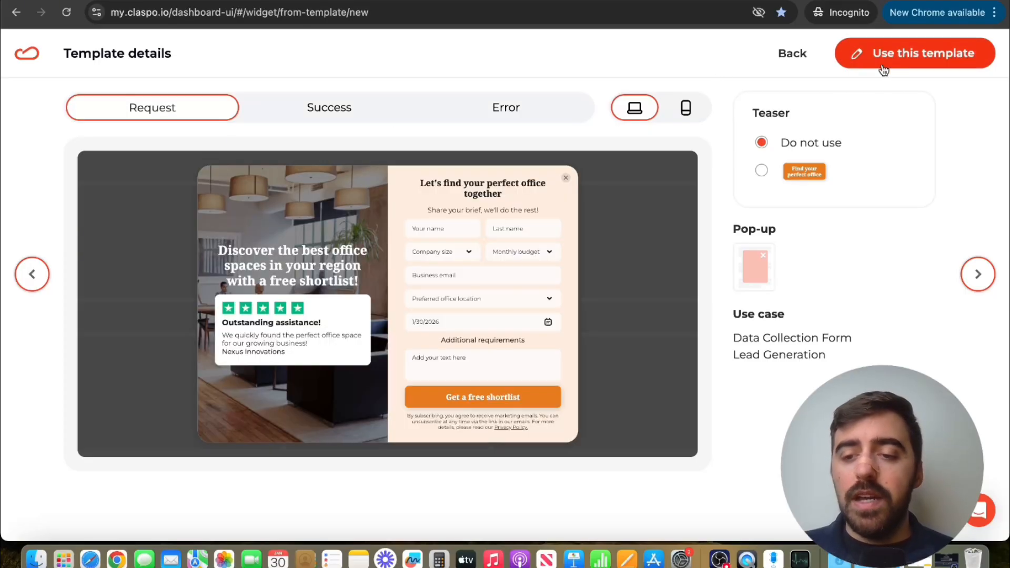
left_click(930, 59)
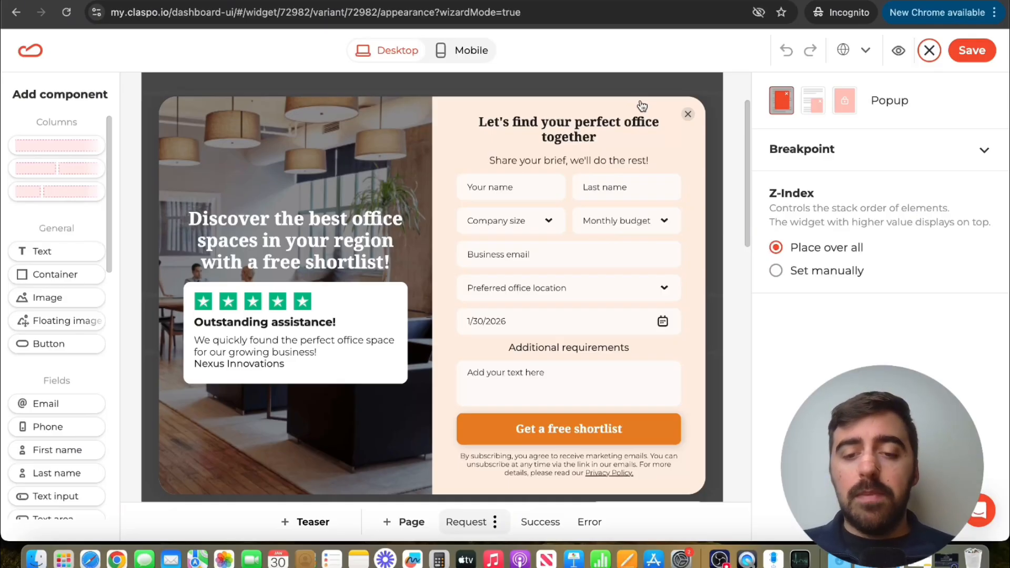
- Delete the "Share your brief, we'll do the rest!" text and set the form heading's font size to 21
left_click(582, 161)
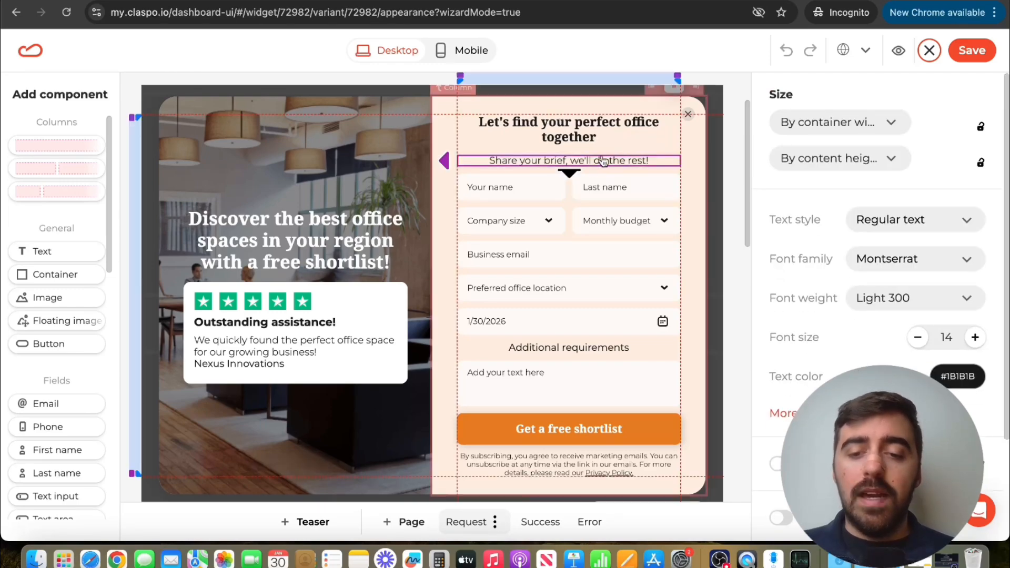
key("Delete")
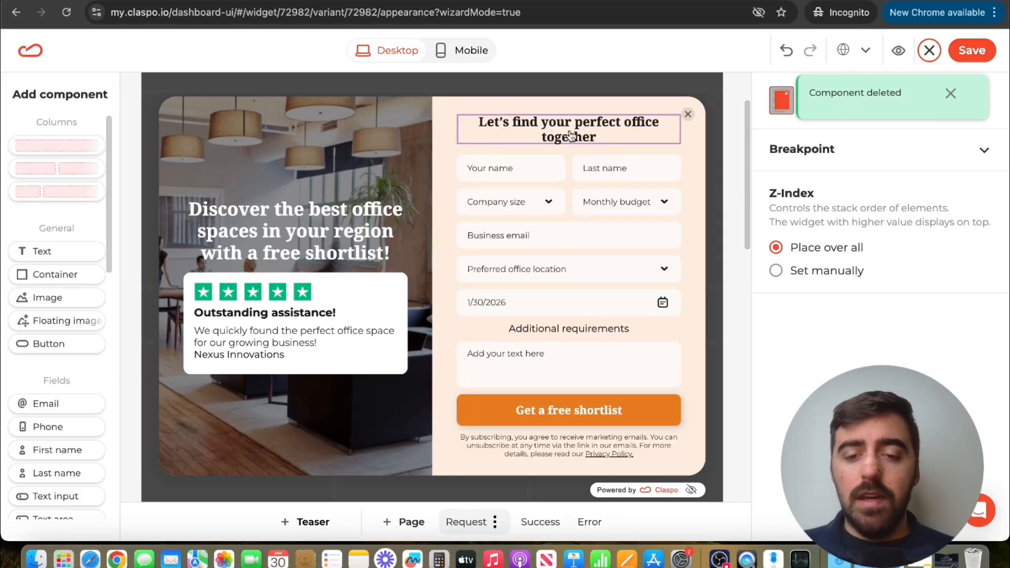
left_click(547, 138)
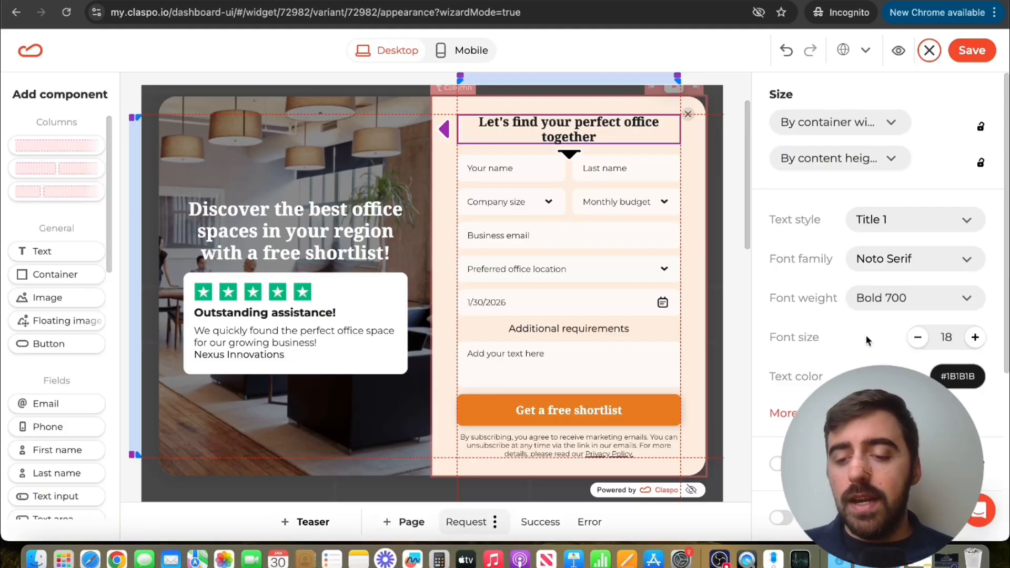
left_click(975, 337)
left_click(975, 337)
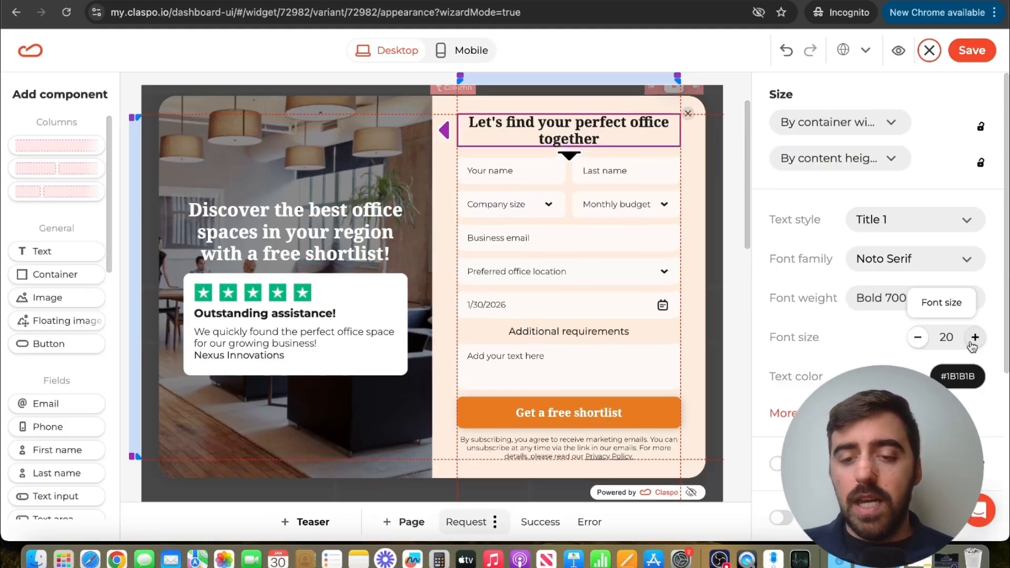
left_click(974, 338)
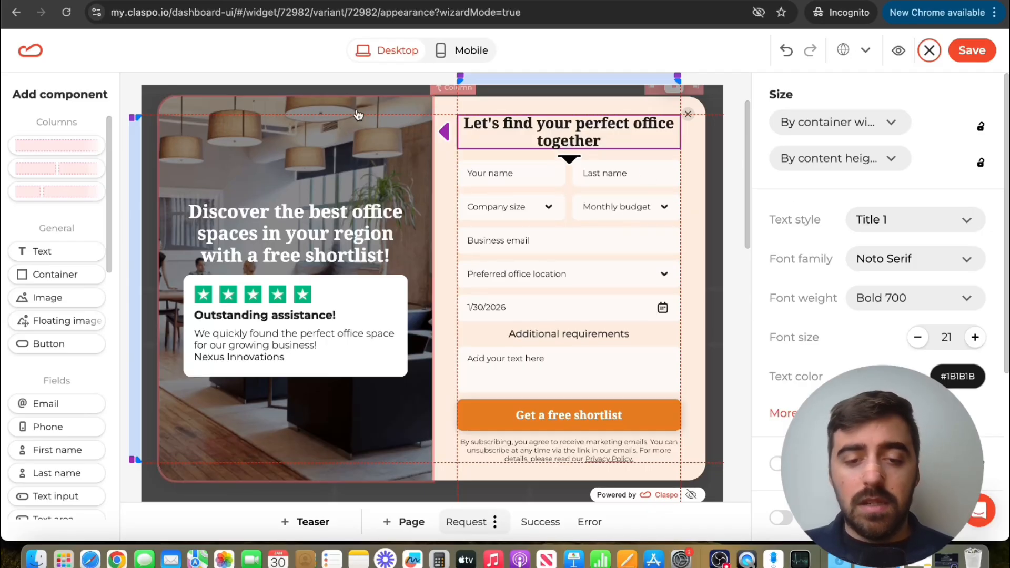
- Examine the style settings of the column with the office background image and of the "Get a free shortlist" button
left_click(314, 110)
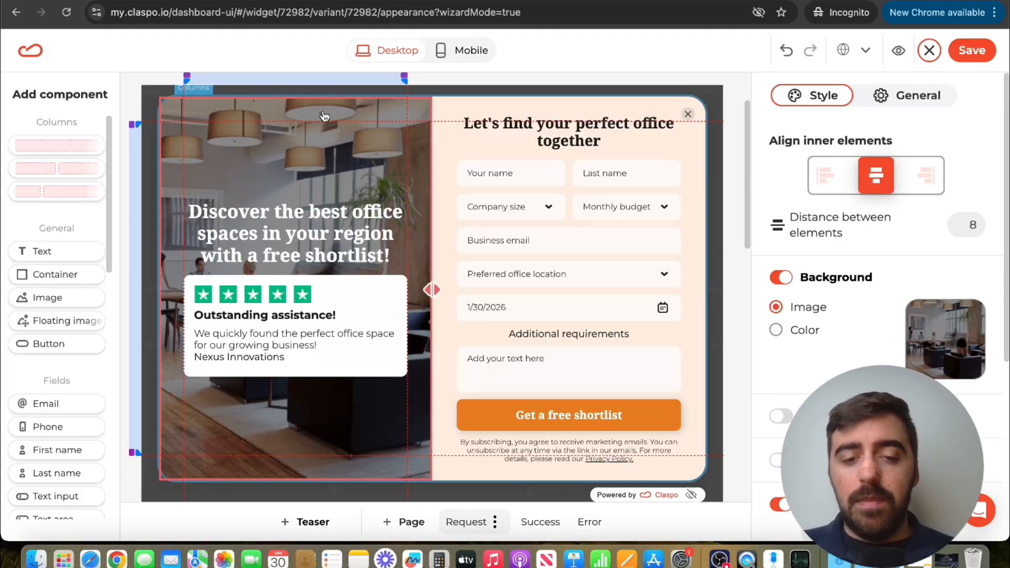
left_click(640, 423)
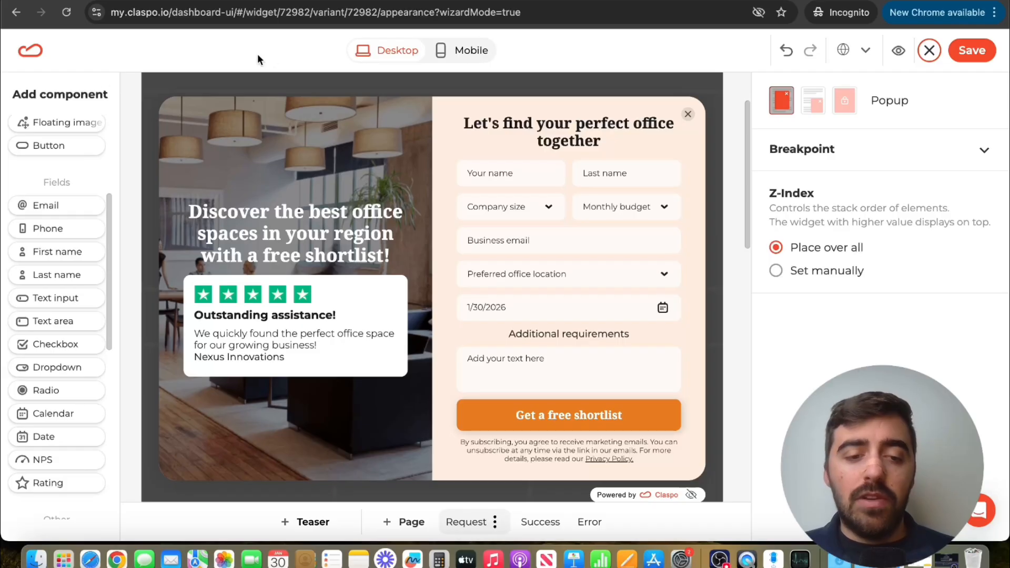
- Try to add an Email field below the Business email field of the form
scroll(45, 144, "down", 5)
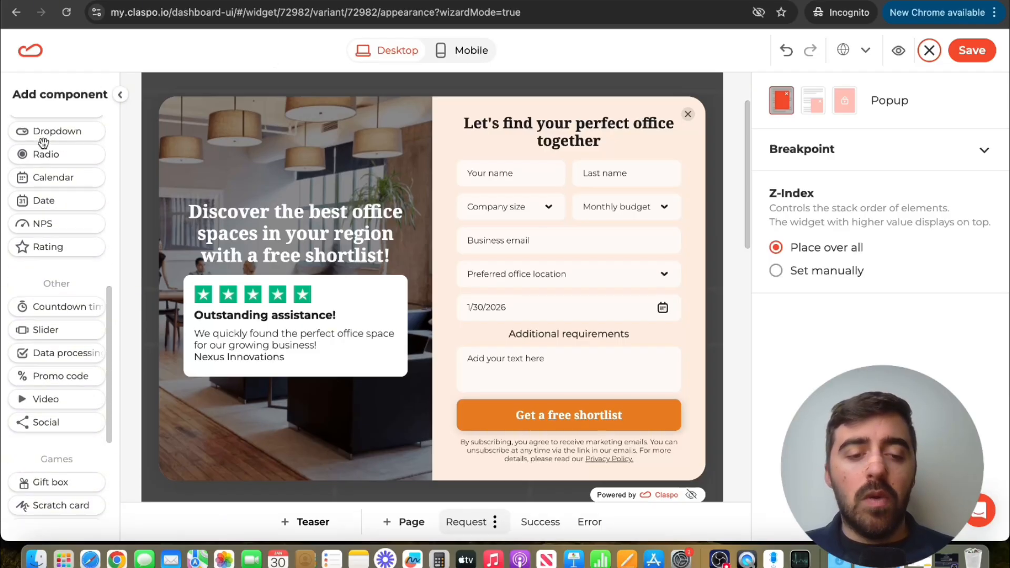
scroll(46, 147, "up", 1)
scroll(45, 146, "up", 4)
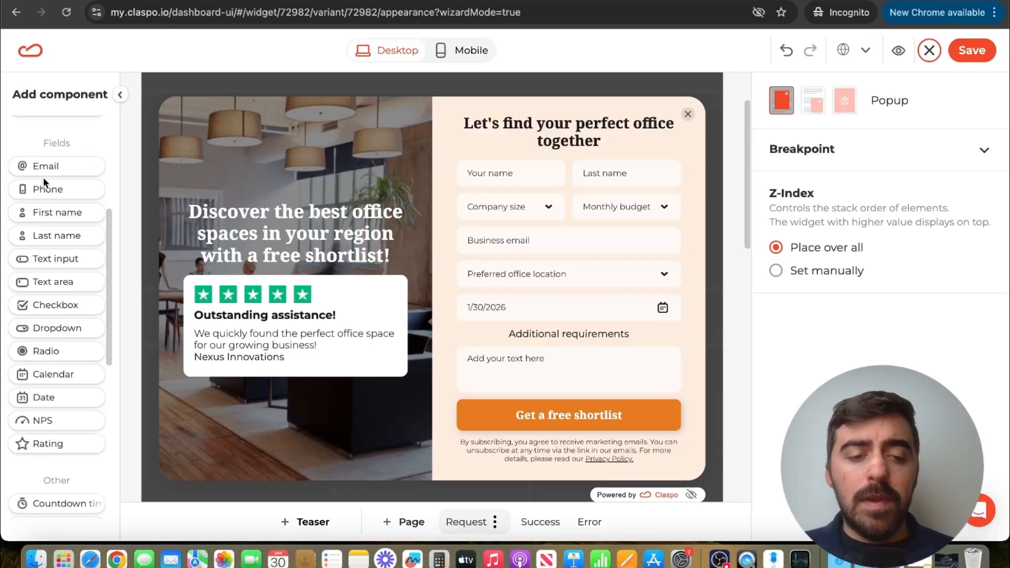
left_click_drag(39, 166, 546, 255)
left_click(562, 278)
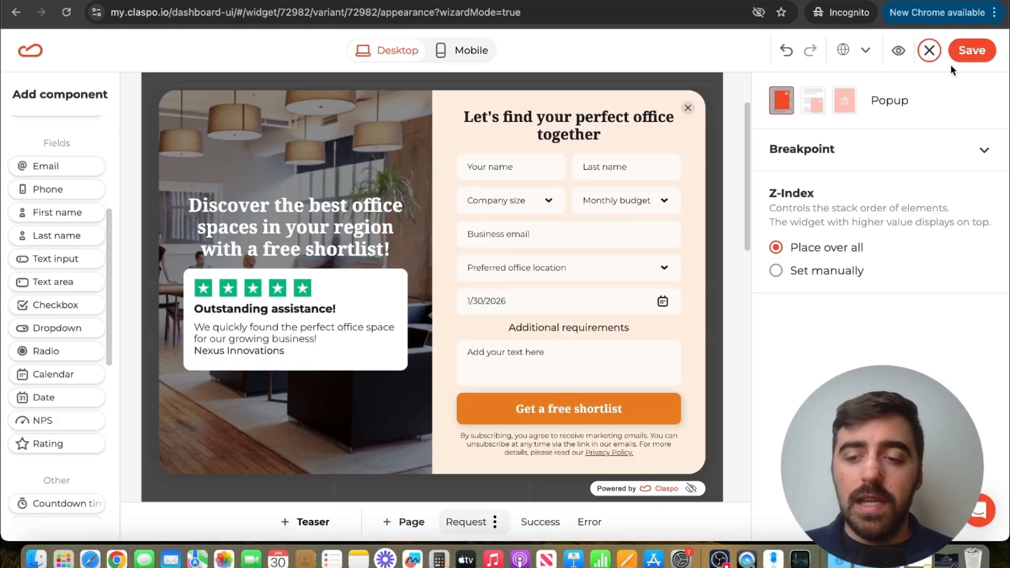
- Save the popup design and set its display frequency to Do not limit
left_click(968, 53)
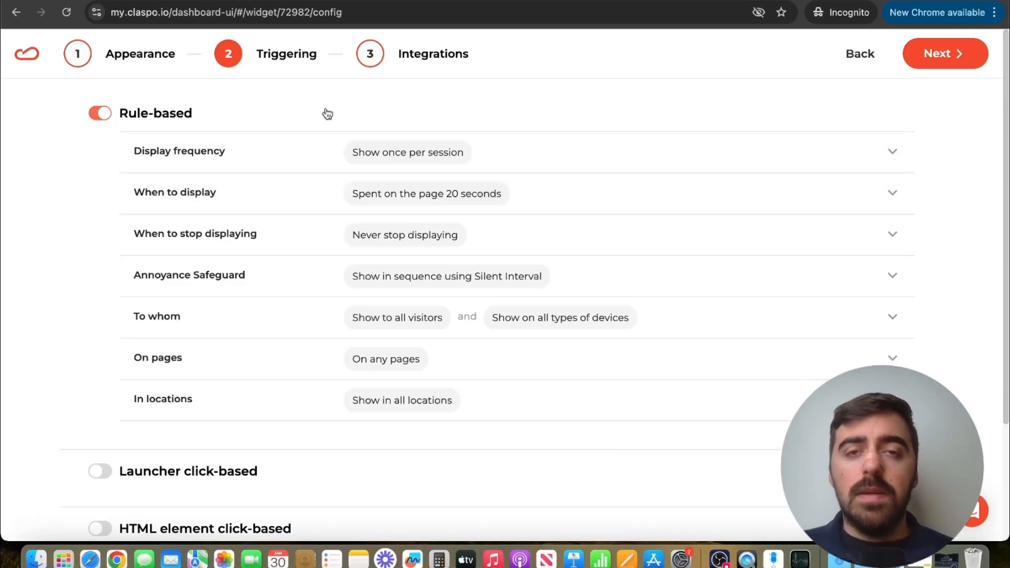
left_click(241, 151)
left_click(169, 230)
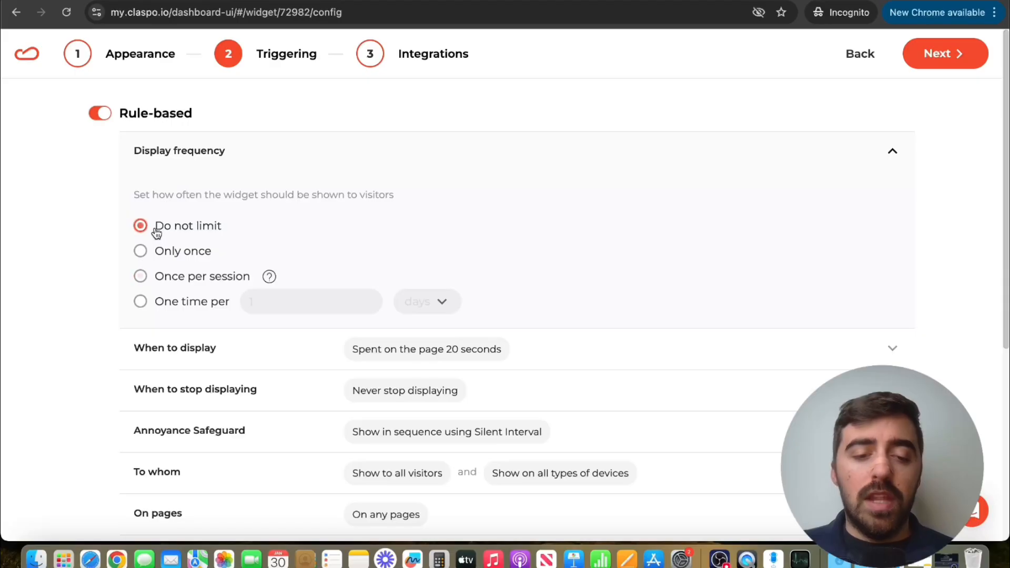
left_click(232, 153)
- Set the widget to display immediately and finish the setup with the default integration settings
left_click(252, 195)
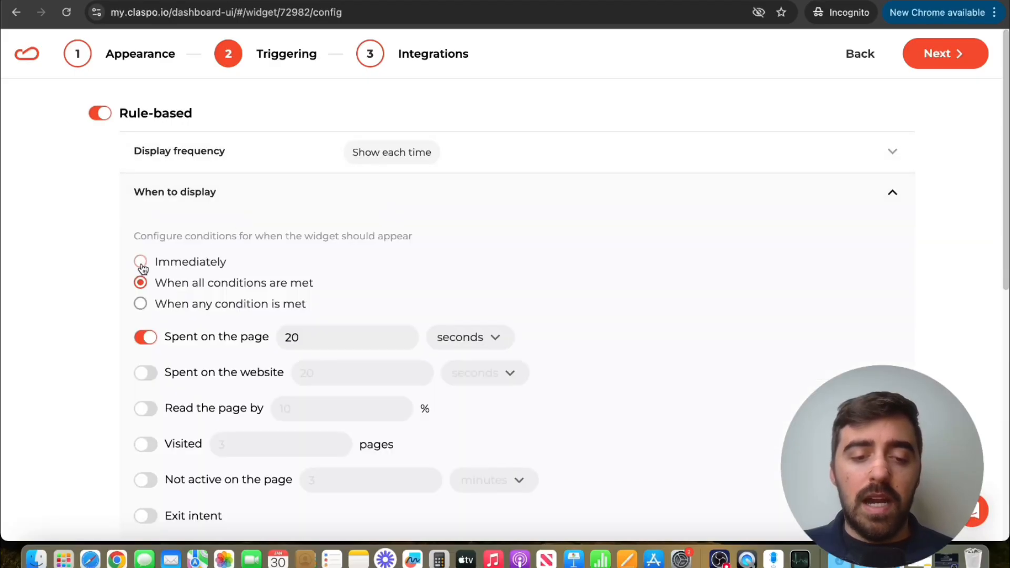
left_click(175, 268)
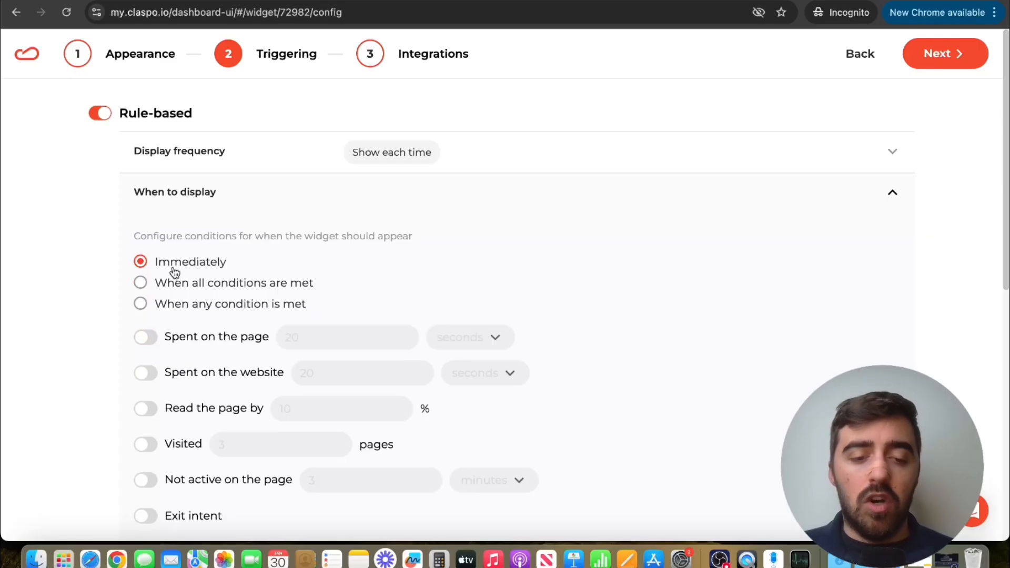
left_click(556, 183)
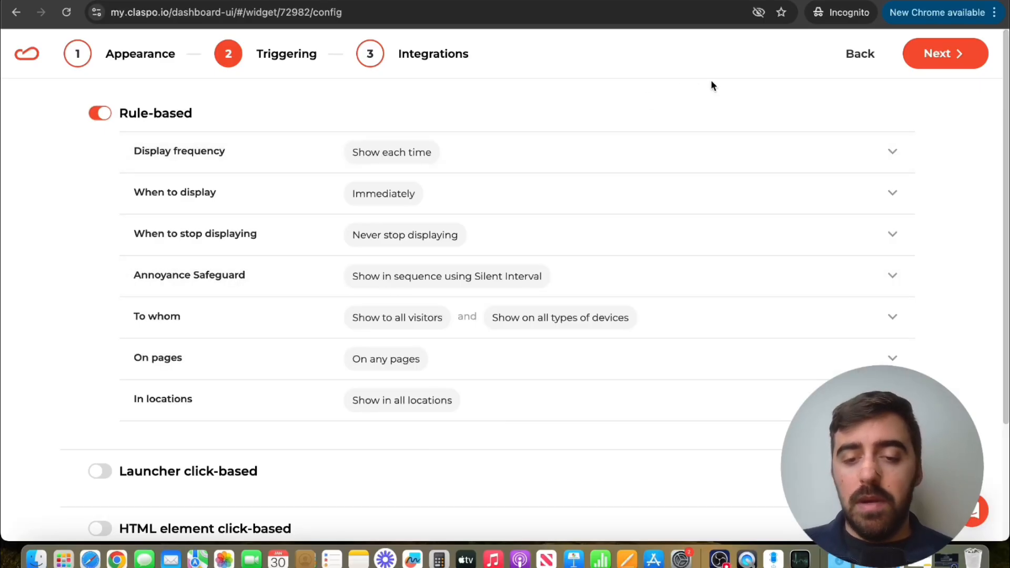
left_click(946, 55)
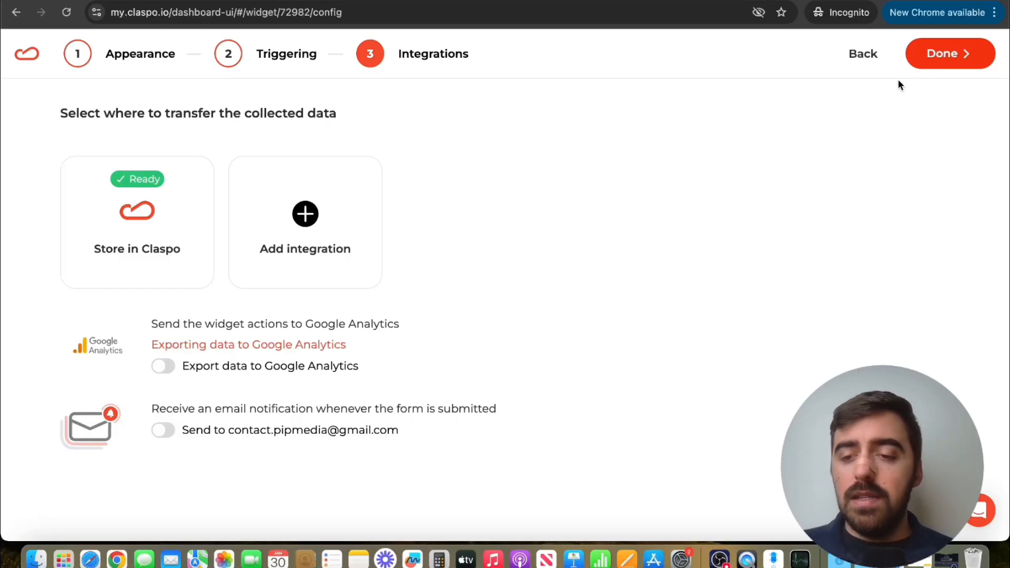
left_click(942, 54)
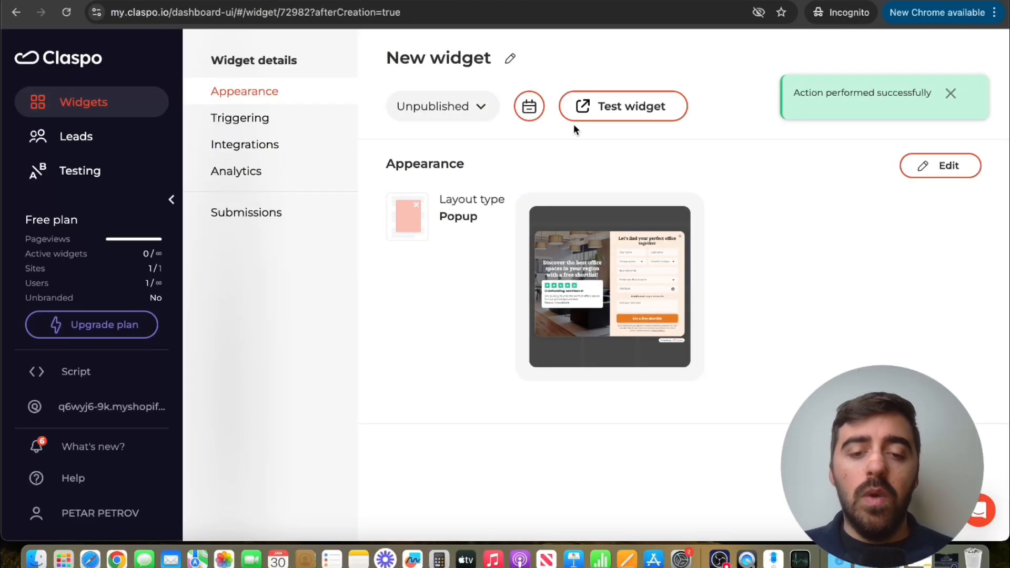
- Set the new widget's status to Published and save the change
left_click(435, 111)
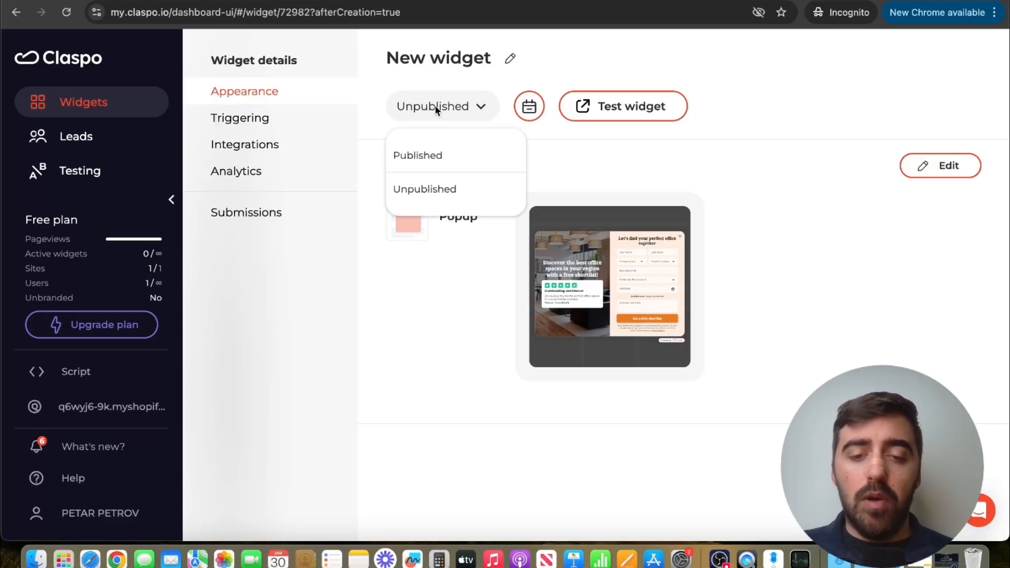
left_click(420, 153)
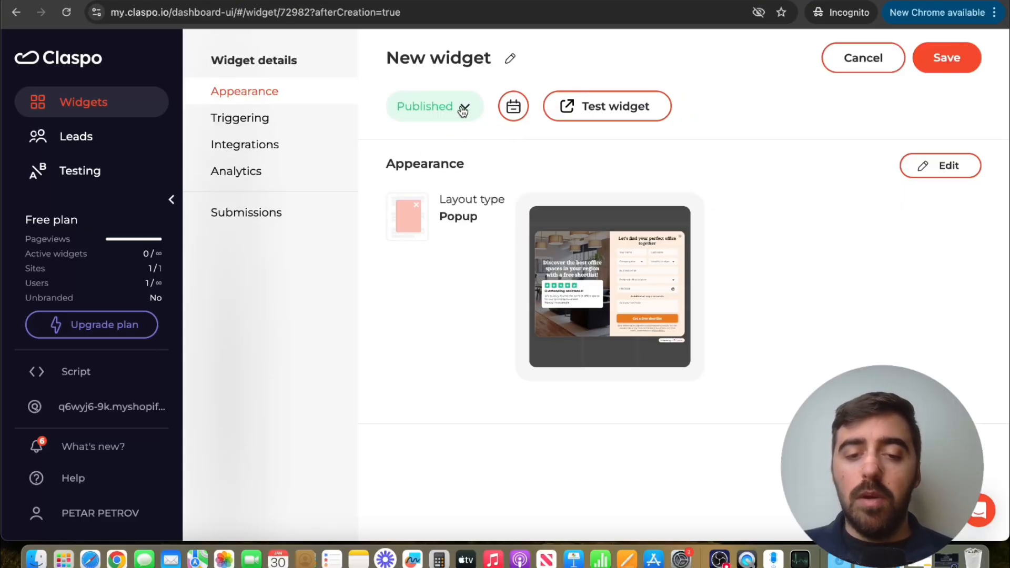
left_click(918, 69)
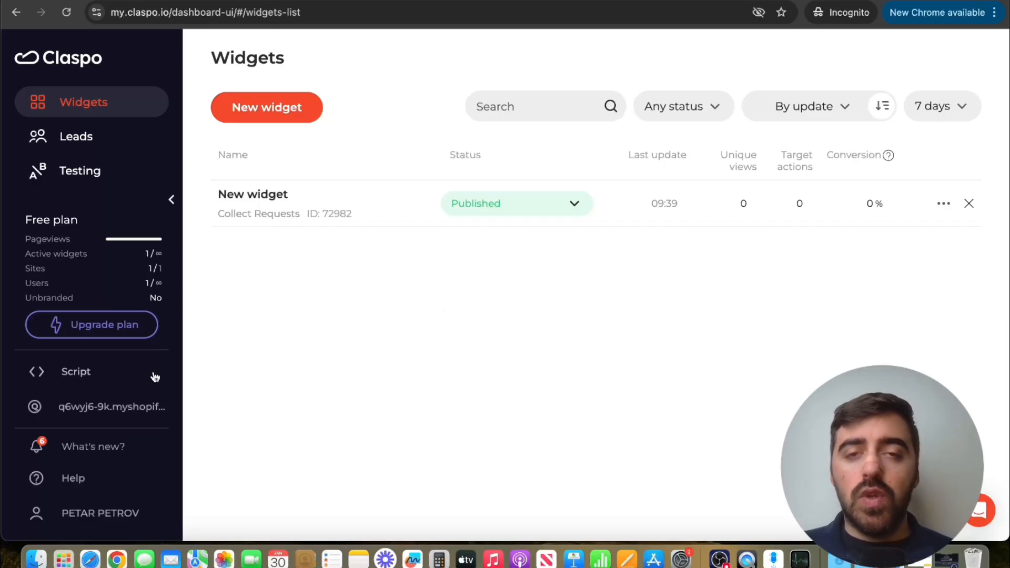
- Open the site's script installation settings and copy the script ID from the WordPress installation instructions
left_click(105, 381)
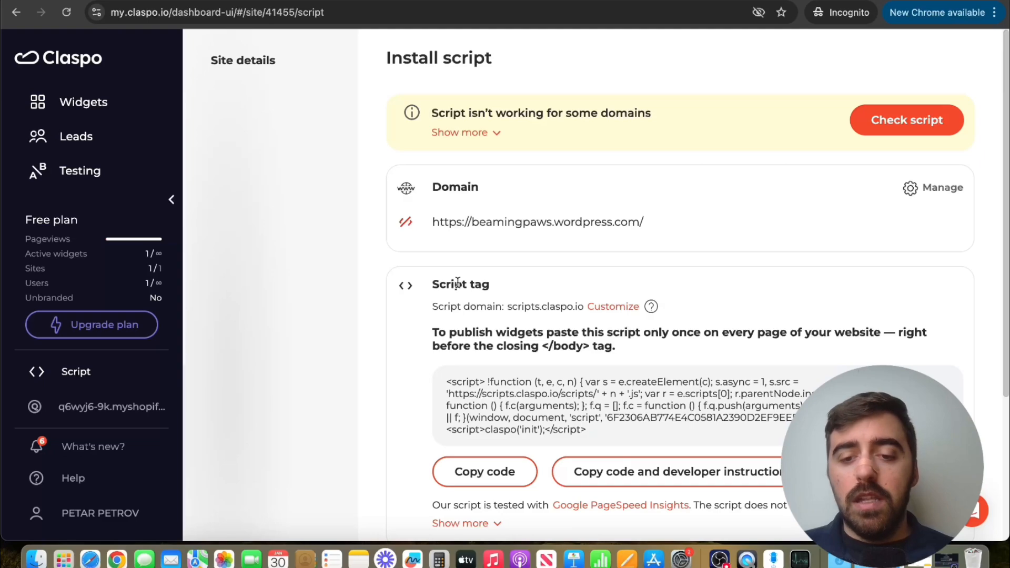
left_click(938, 190)
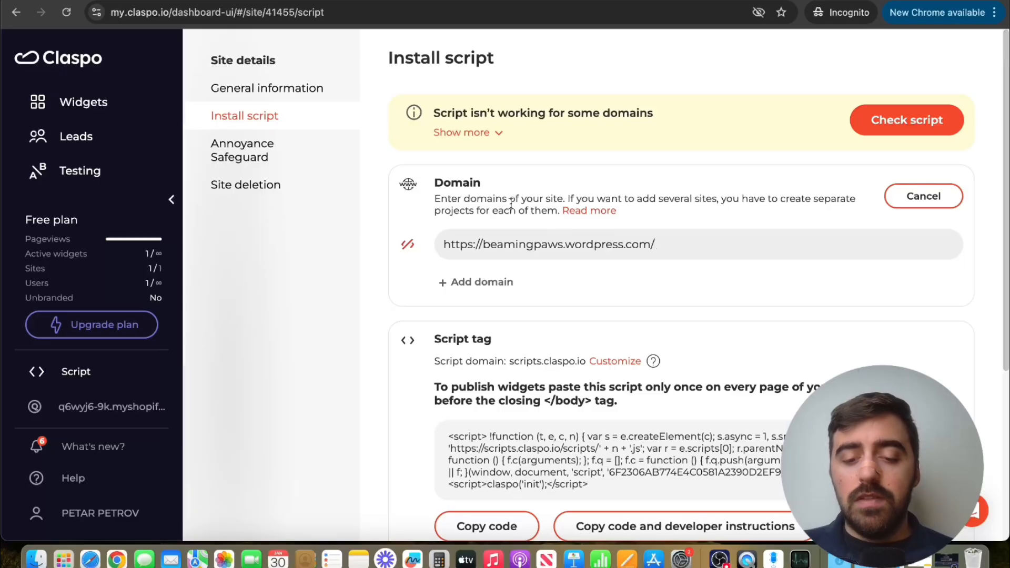
scroll(511, 204, "down", 5)
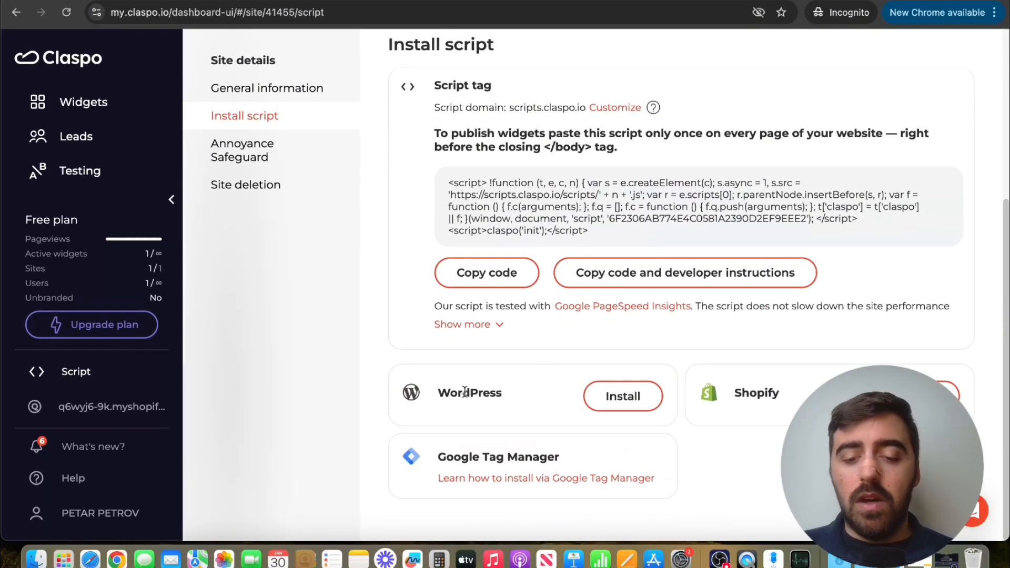
left_click(638, 396)
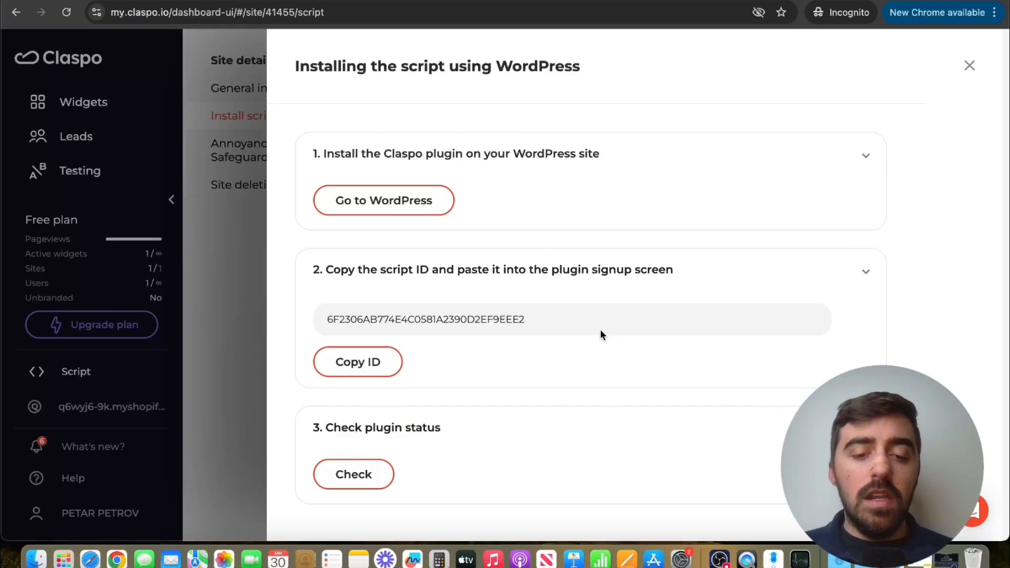
left_click(376, 375)
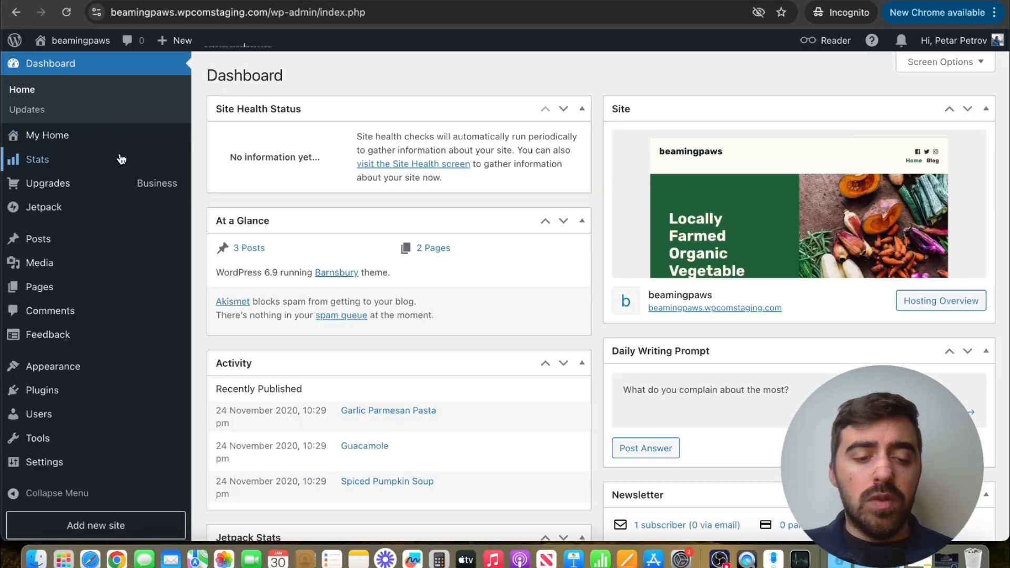
- In the WordPress site admin, search the plugins marketplace for "claspo" and open the plugin upload
mouse_move(83, 398)
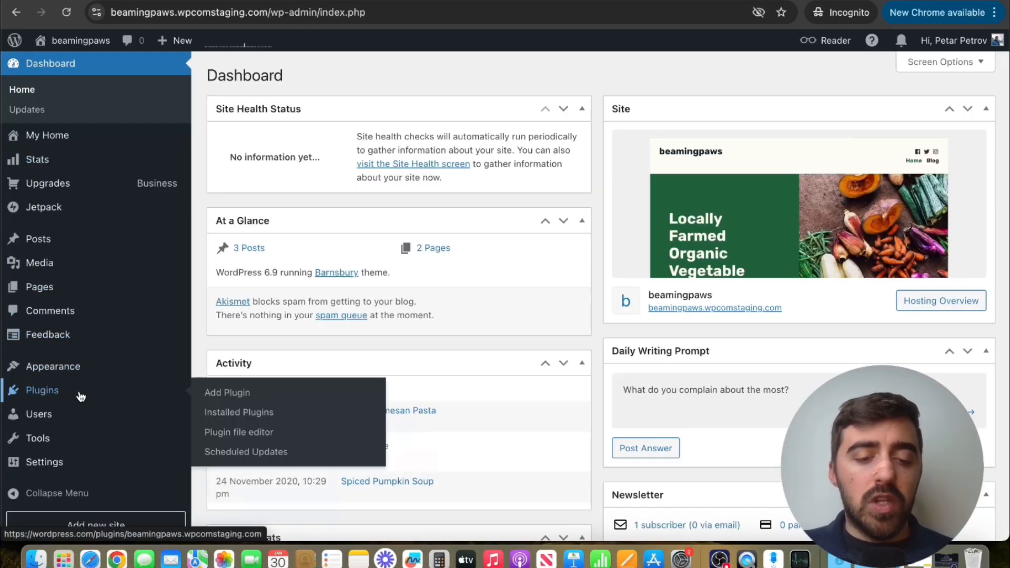
left_click(219, 393)
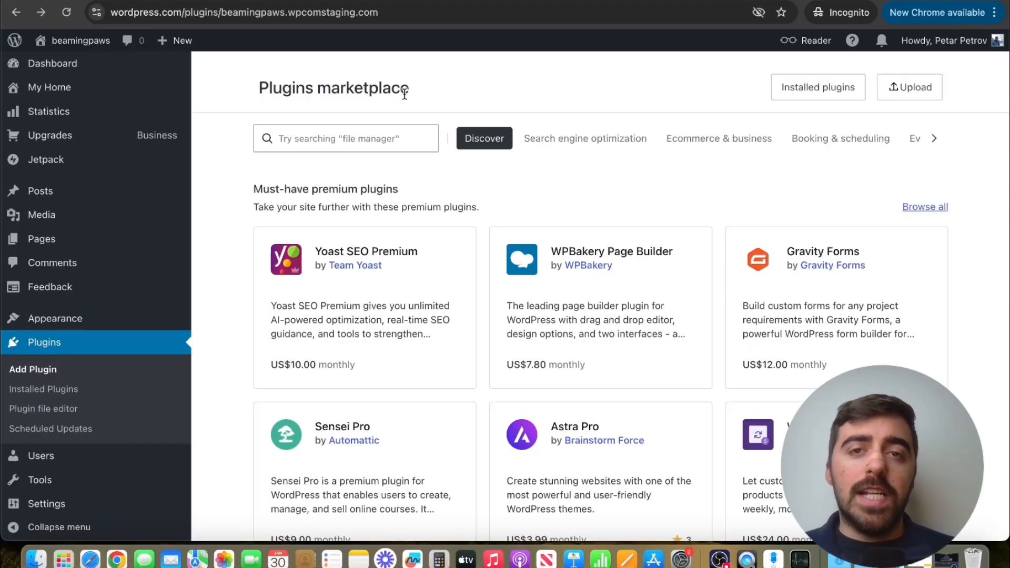
left_click(350, 131)
type("claspo")
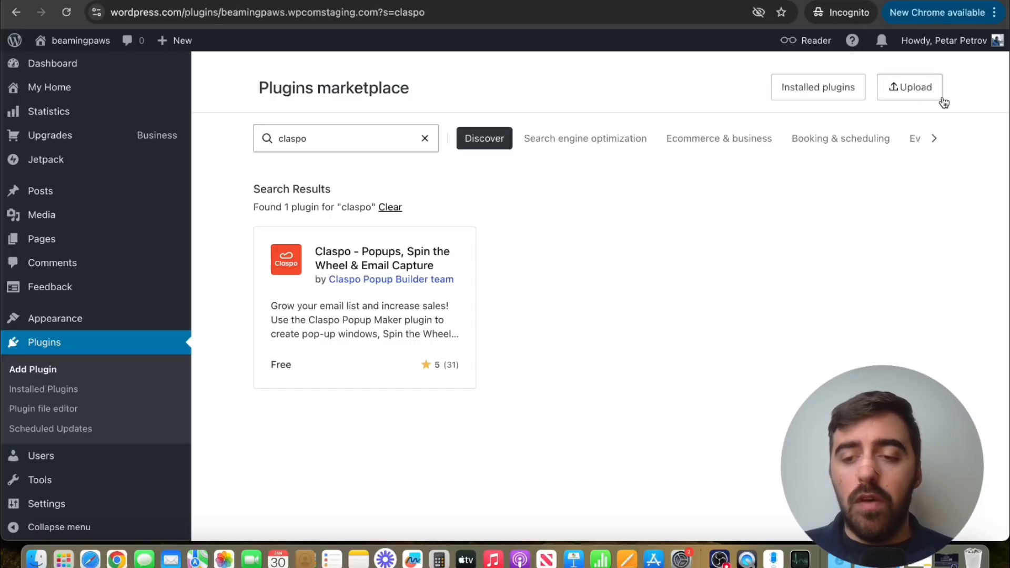
left_click(913, 87)
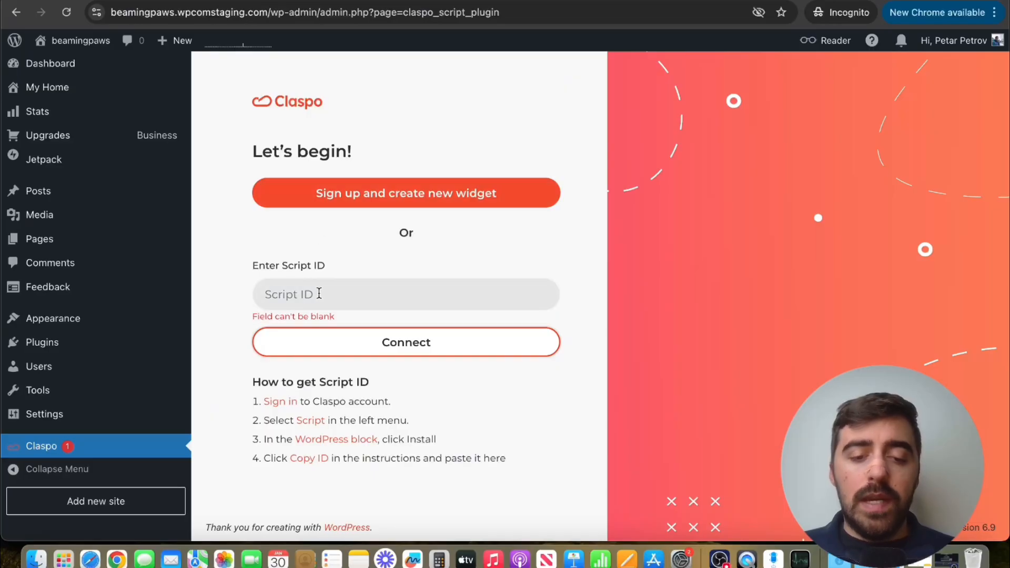
- Connect the Claspo plugin using the copied script ID, and check the plugin status back in the Claspo installation instructions
left_click(352, 294)
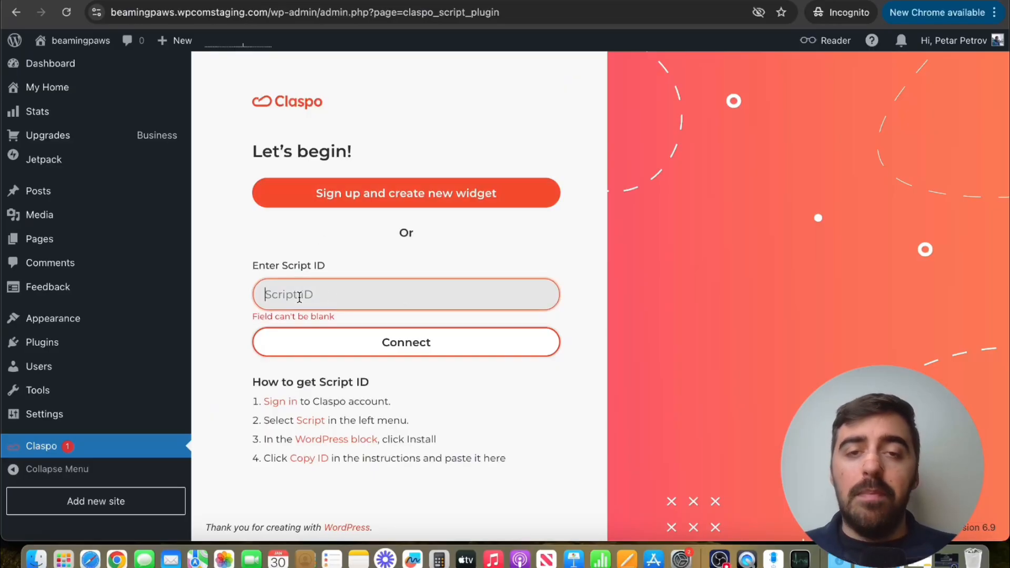
key("super+v")
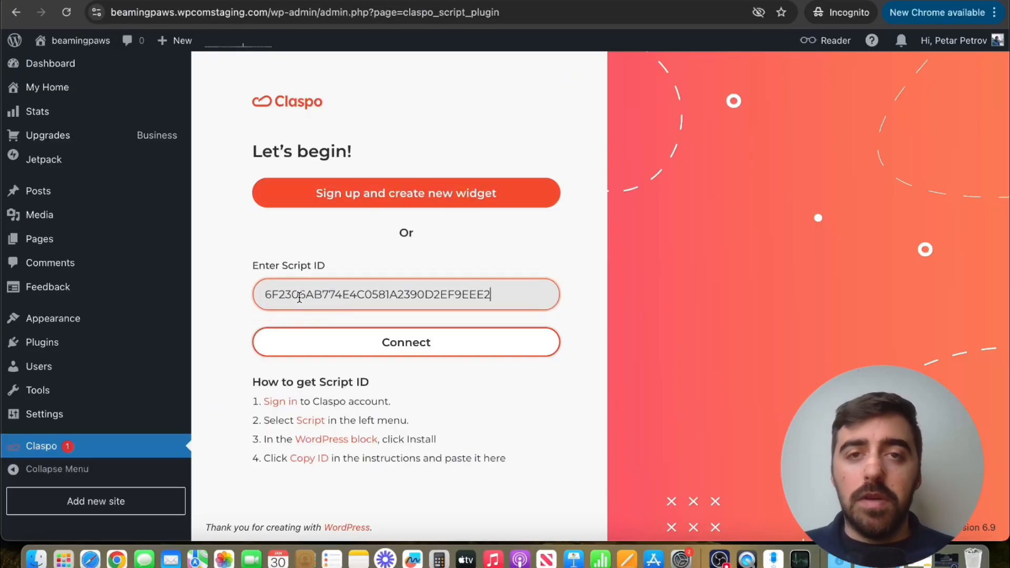
left_click(405, 345)
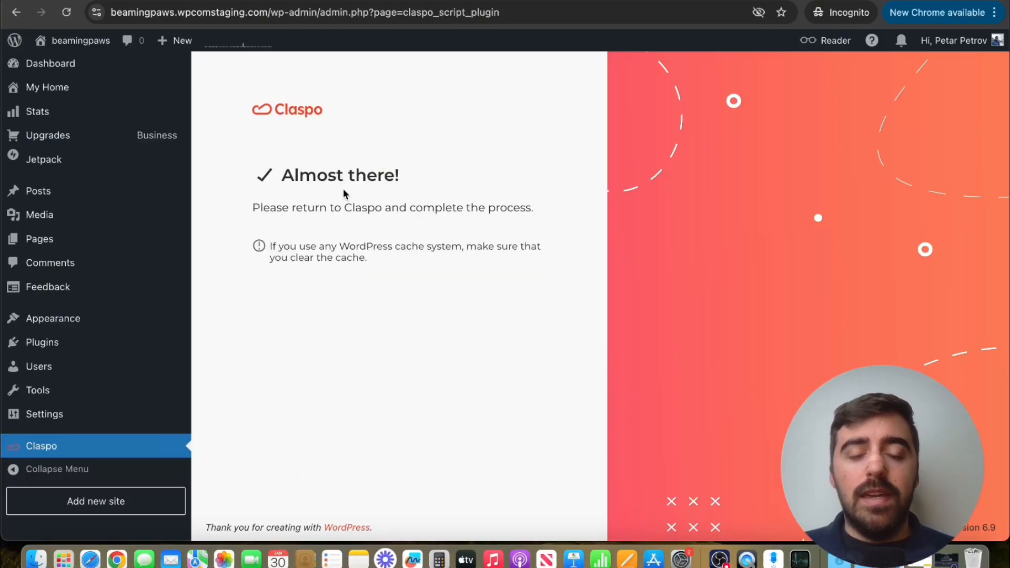
left_click(337, 1)
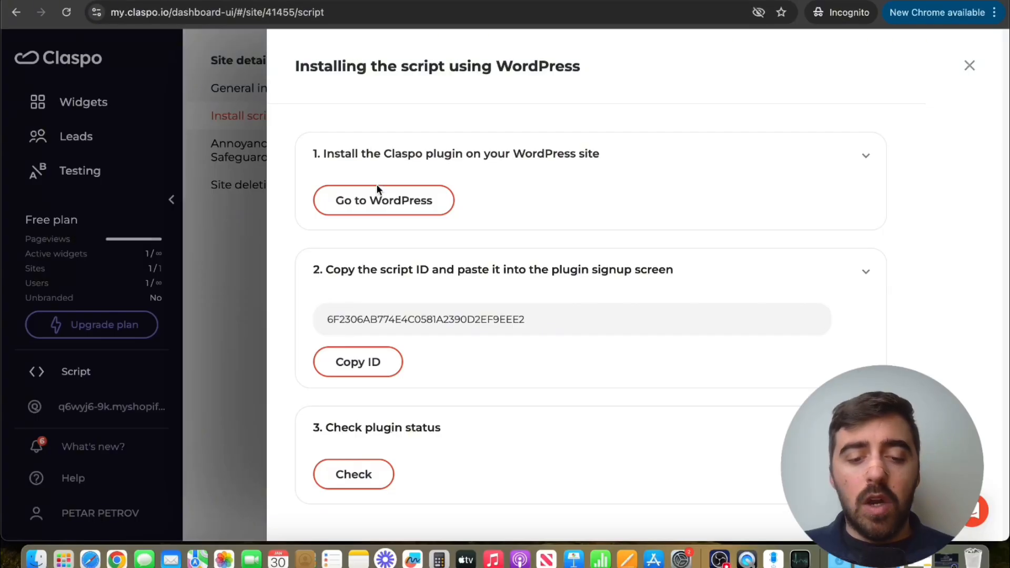
left_click(350, 481)
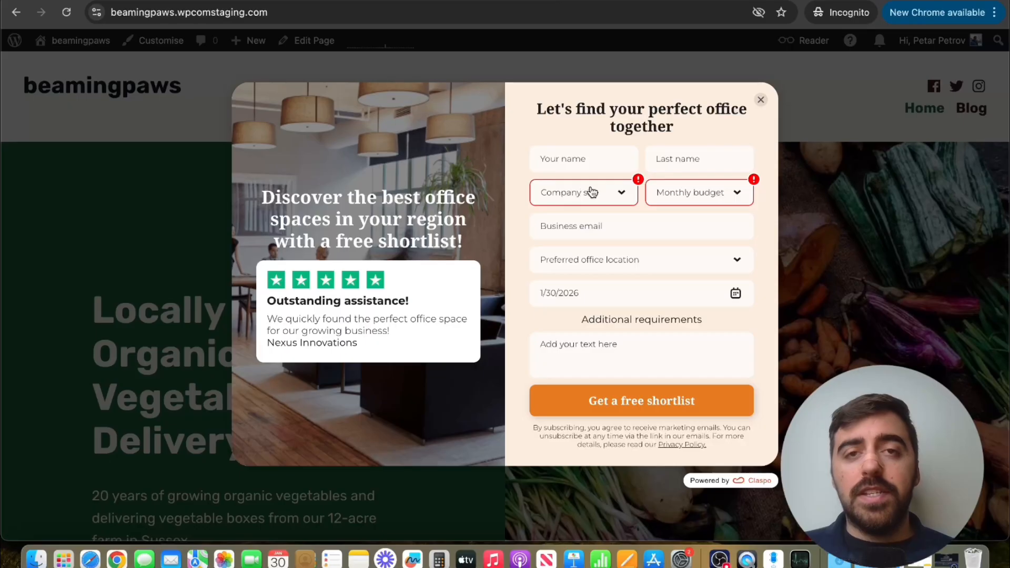
- Test the Company size, Monthly budget and date fields of the published popup on the live WordPress site
left_click(590, 192)
left_click(666, 198)
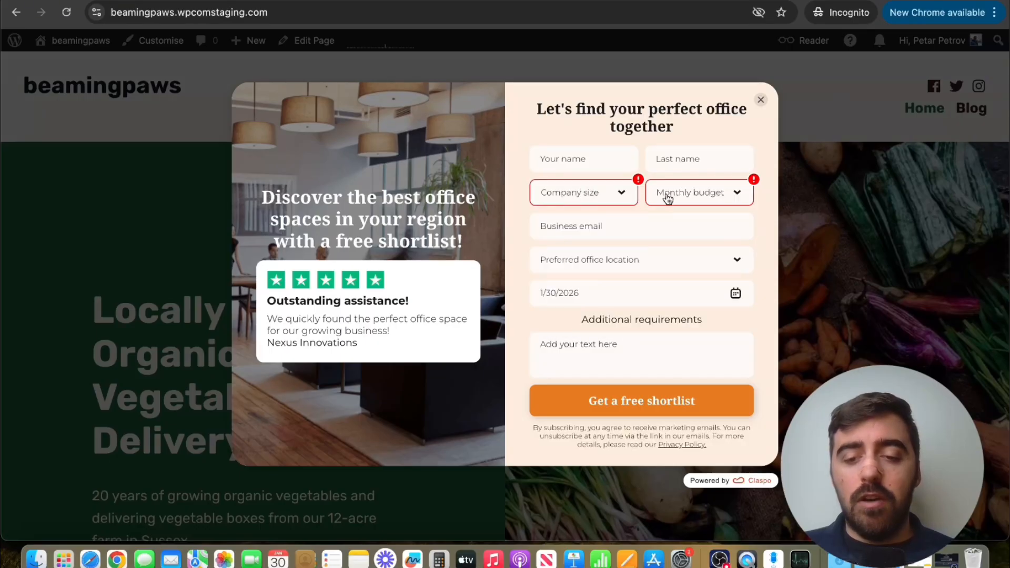
left_click(666, 198)
left_click(621, 293)
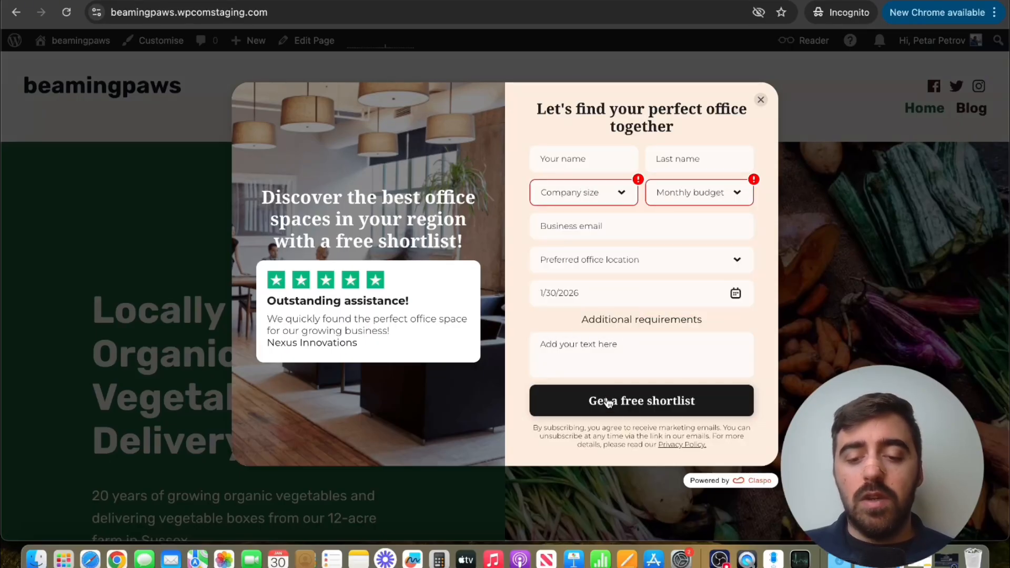